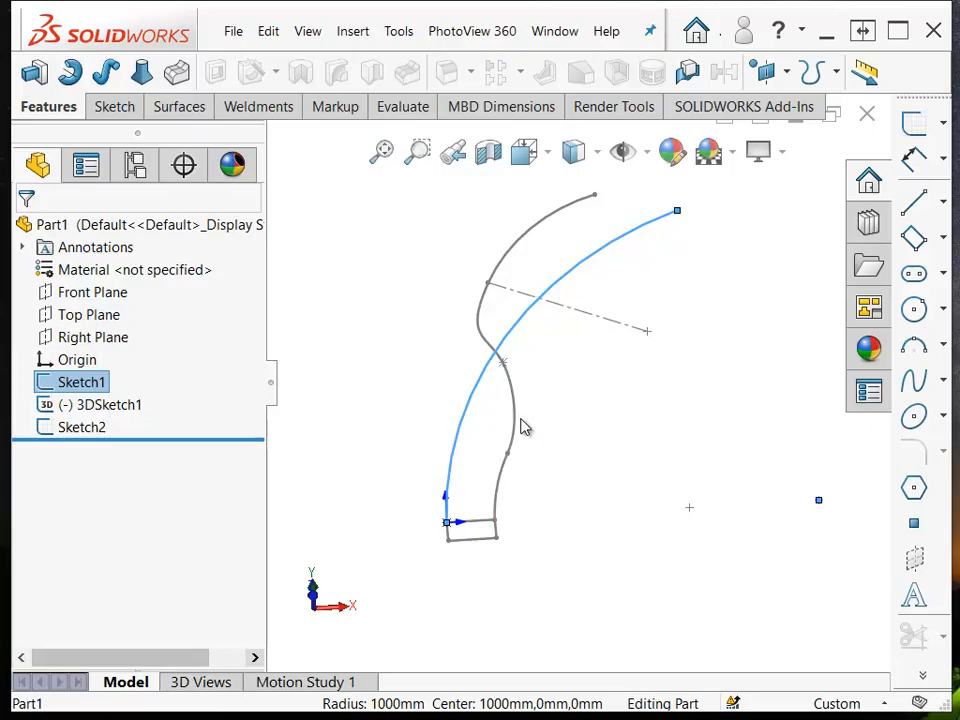
# Open the rectangular profile sketch at the origin for editing and examine its relations and dimension
pyautogui.moveTo(519, 428)
pyautogui.mouseDown(button='middle')
pyautogui.moveTo(542, 394)
pyautogui.moveTo(617, 401)
pyautogui.moveTo(632, 388)
pyautogui.moveTo(585, 349)
pyautogui.moveTo(510, 358)
pyautogui.moveTo(544, 386)
pyautogui.moveTo(543, 404)
pyautogui.mouseUp(button='middle')
pyautogui.moveTo(478, 465)
pyautogui.mouseDown(button='middle')
pyautogui.moveTo(471, 471)
pyautogui.moveTo(475, 463)
pyautogui.moveTo(480, 475)
pyautogui.moveTo(529, 489)
pyautogui.moveTo(561, 514)
pyautogui.moveTo(493, 510)
pyautogui.mouseUp(button='middle')
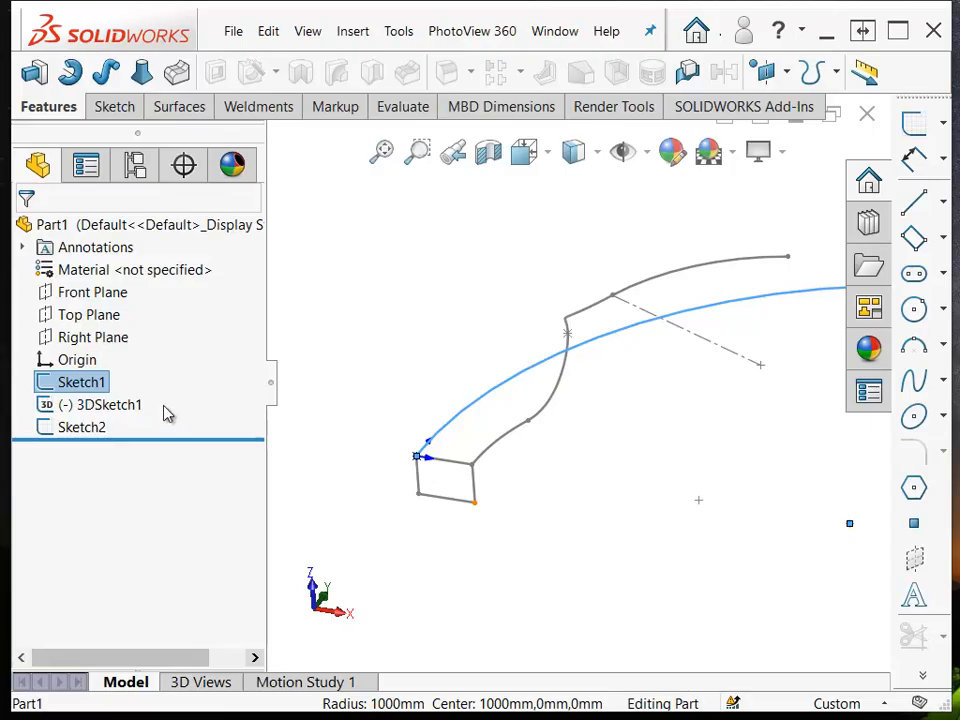
pyautogui.click(78, 428)
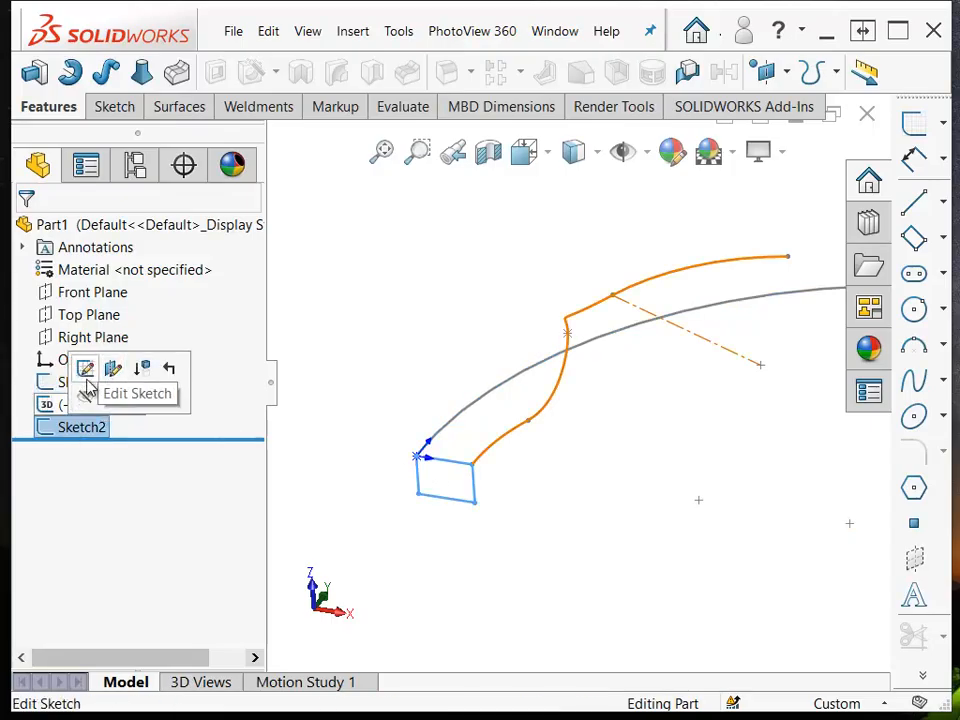
pyautogui.click(85, 369)
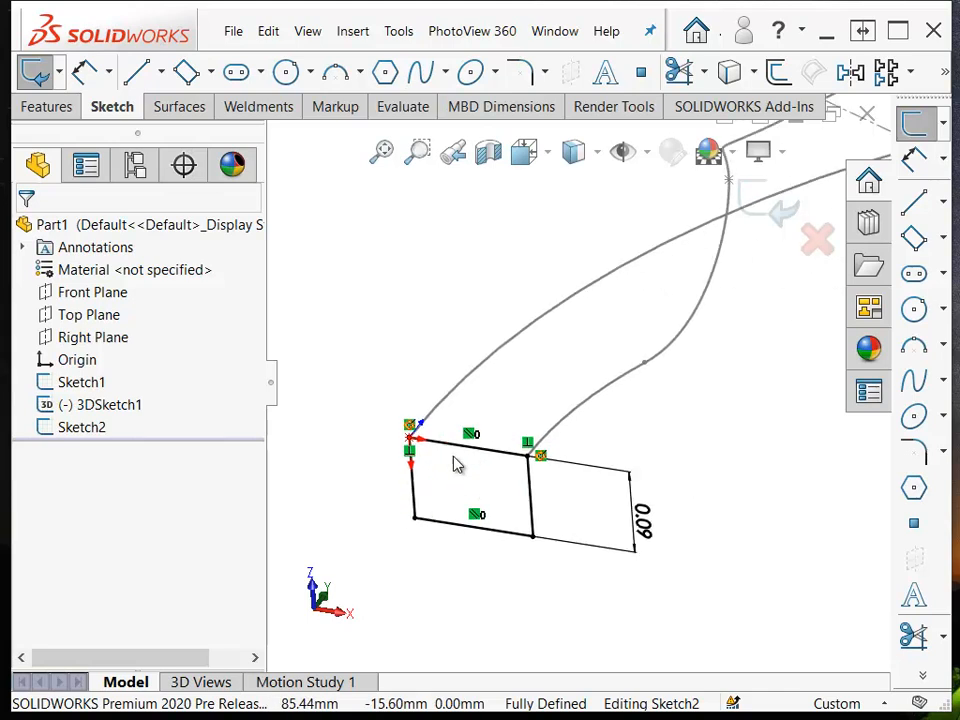
pyautogui.scroll(-3, 453, 461)
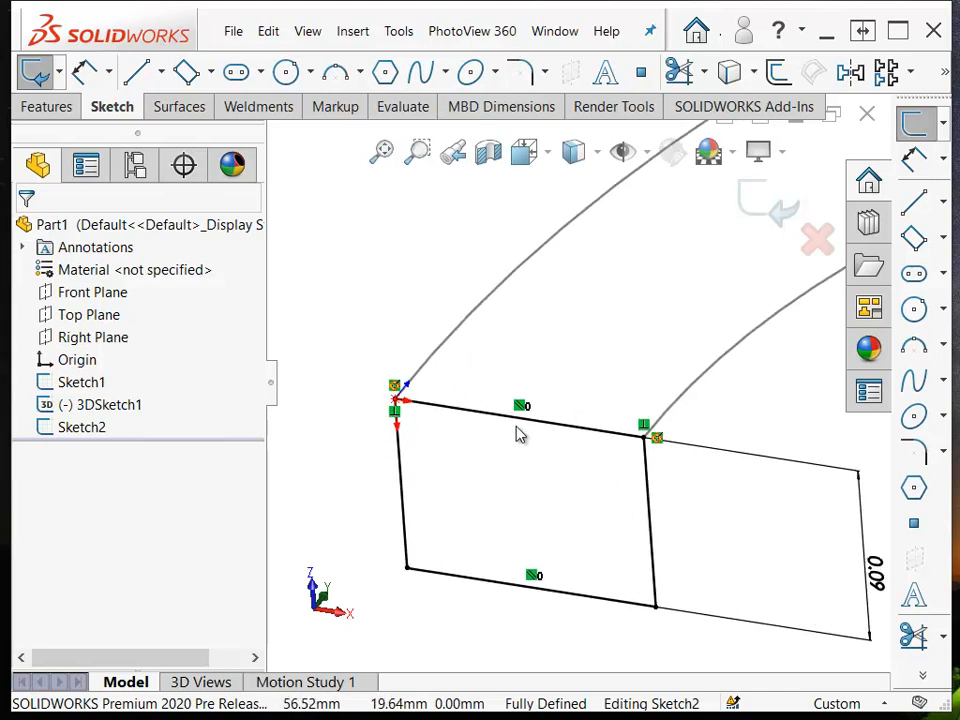
pyautogui.scroll(3, 519, 435)
pyautogui.scroll(2, 517, 435)
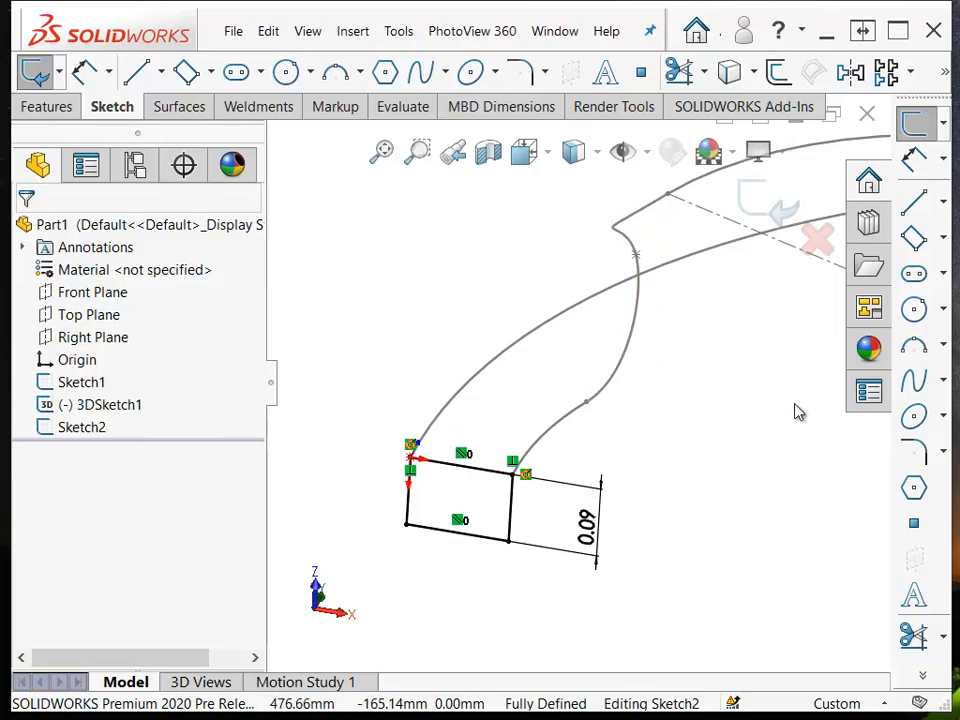
# Draw a tilted 3-point corner rectangle in the empty area beside the profile, with its second side about 145 mm long
pyautogui.click(914, 238)
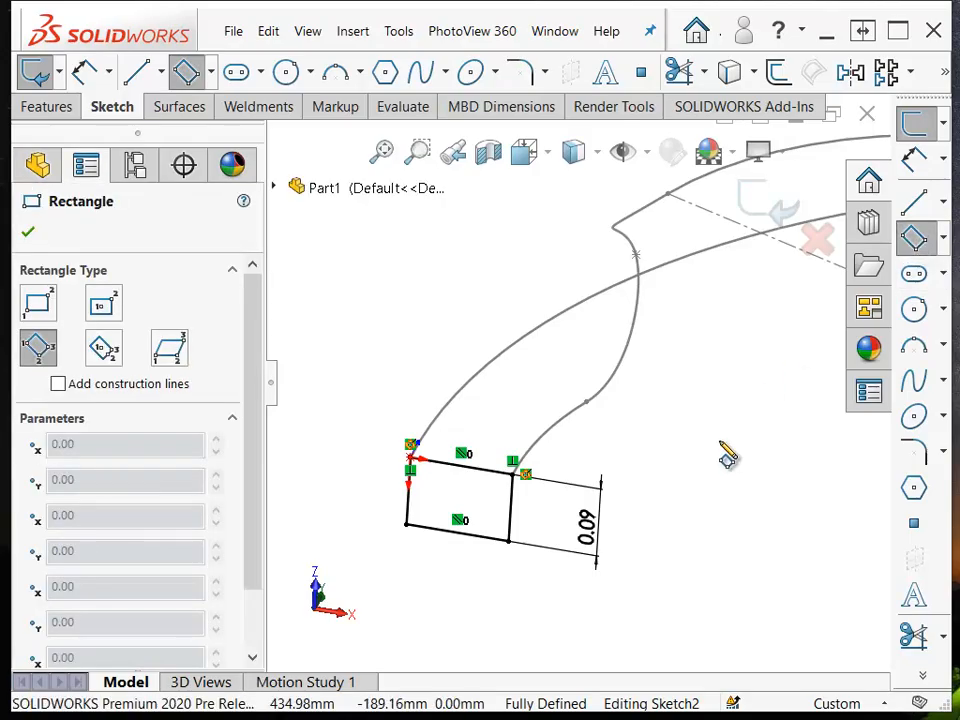
pyautogui.scroll(3, 688, 487)
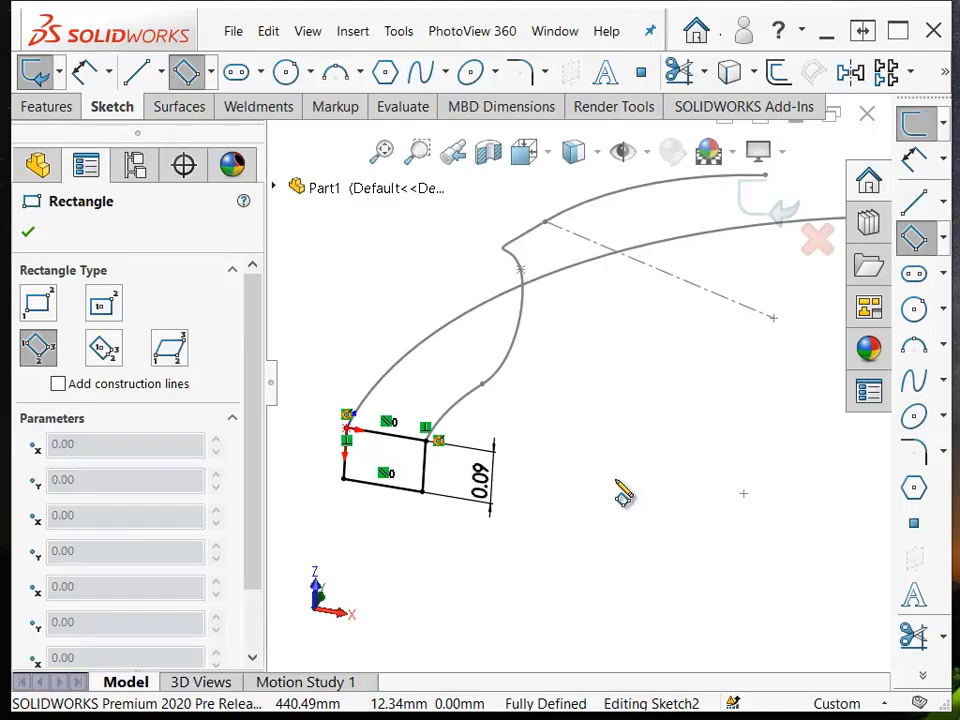
pyautogui.click(616, 481)
pyautogui.click(696, 546)
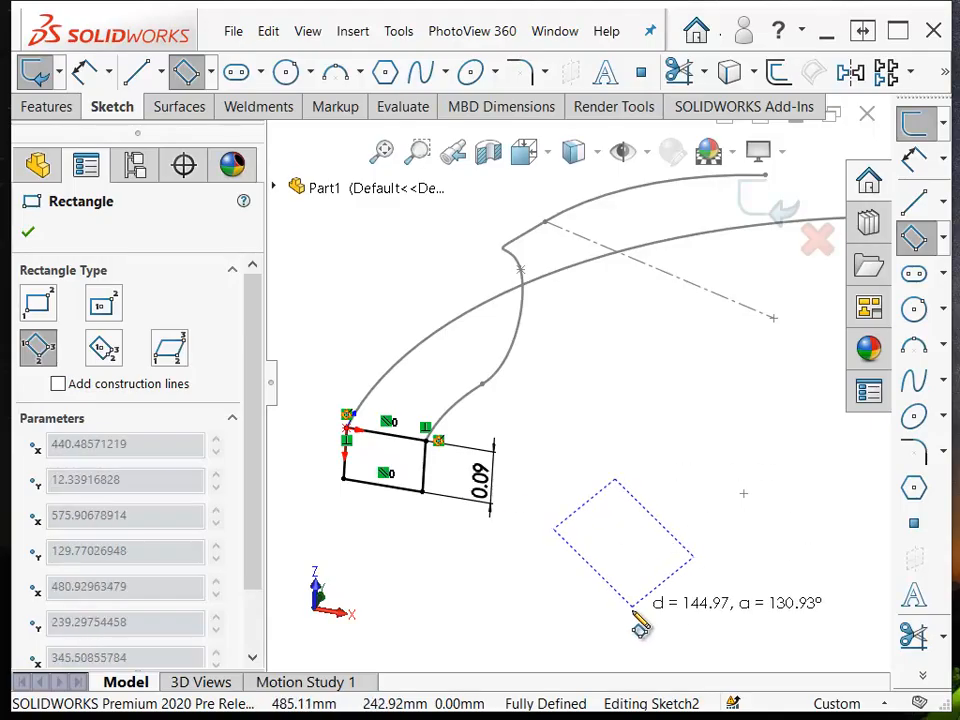
pyautogui.click(632, 610)
pyautogui.press('Escape')
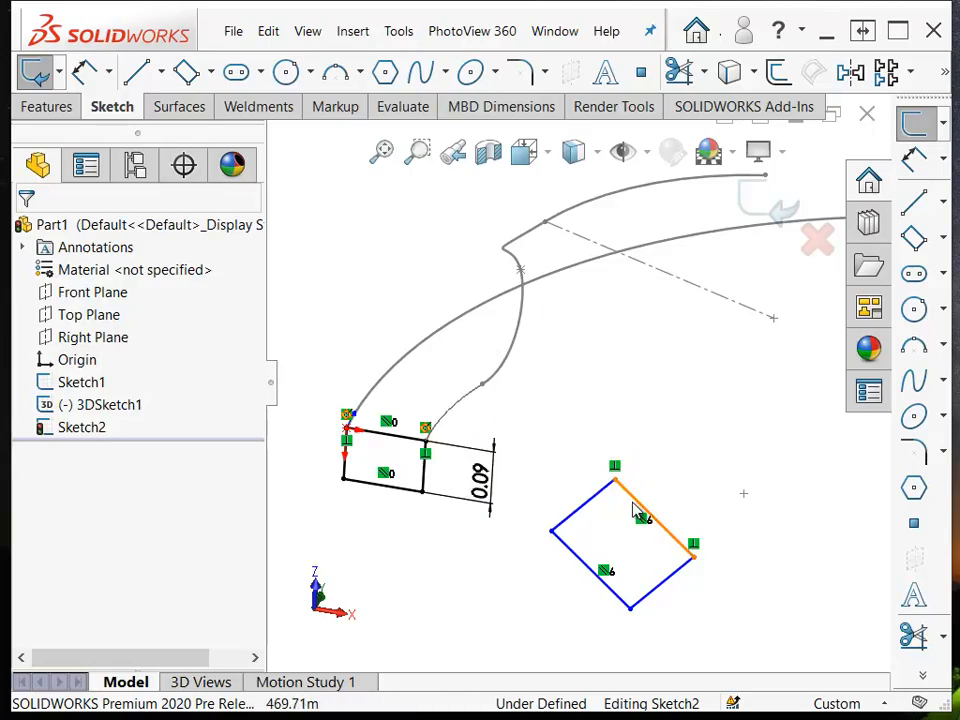
# Delete the tilted trial rectangle and exit the profile sketch
pyautogui.moveTo(529, 443); pyautogui.dragTo(735, 634)
pyautogui.press('Delete')
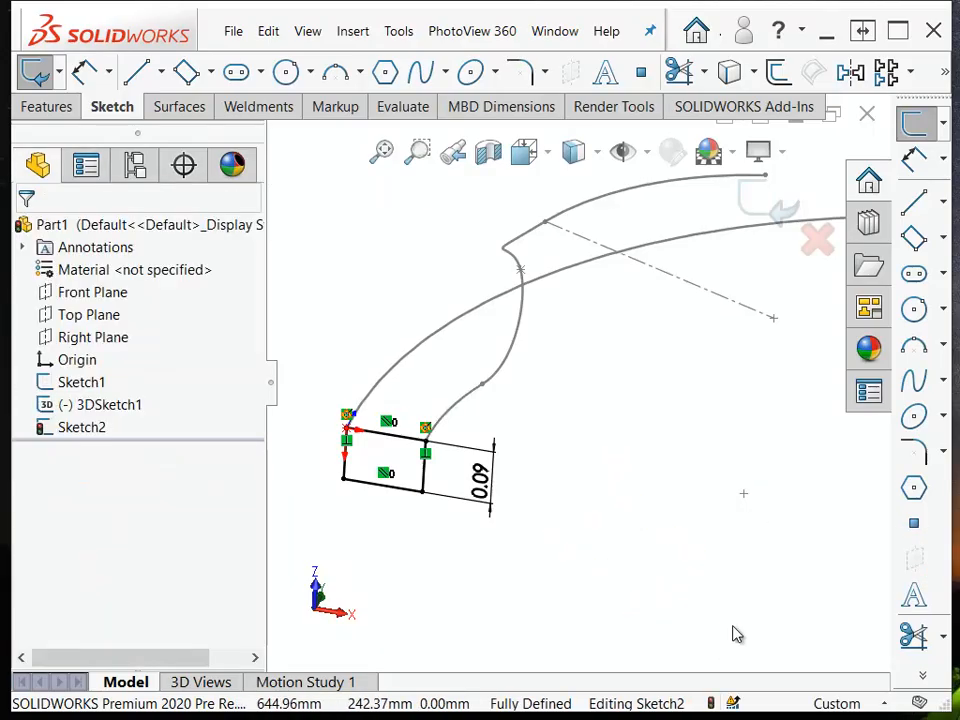
pyautogui.click(824, 250)
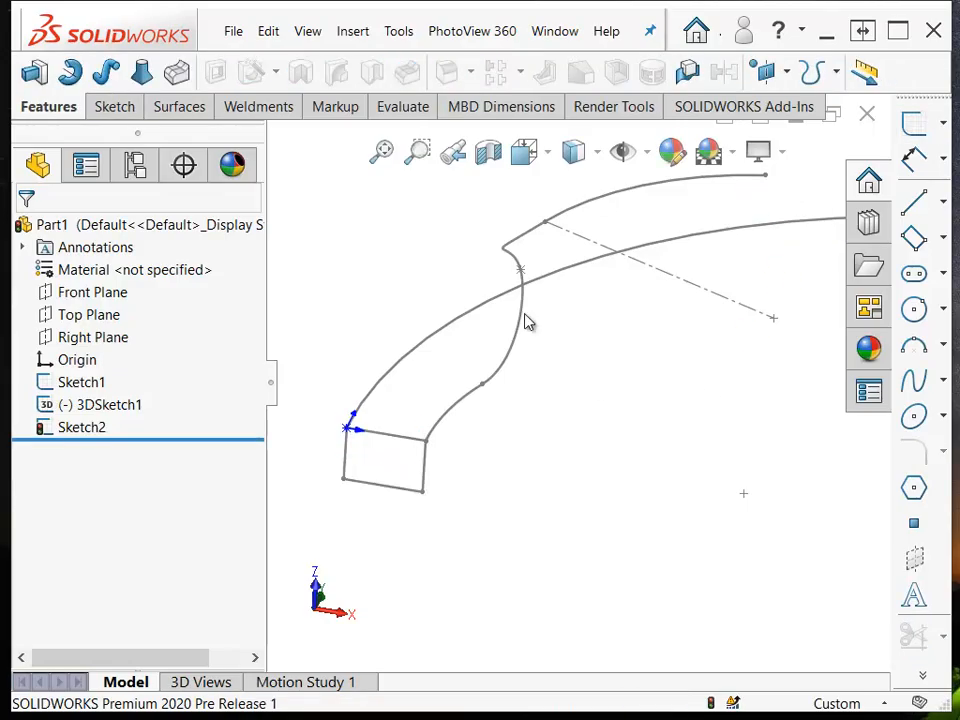
# Start a sweep with the rectangular Sketch2 as the profile and the Sketch1 arc as the path
pyautogui.click(106, 72)
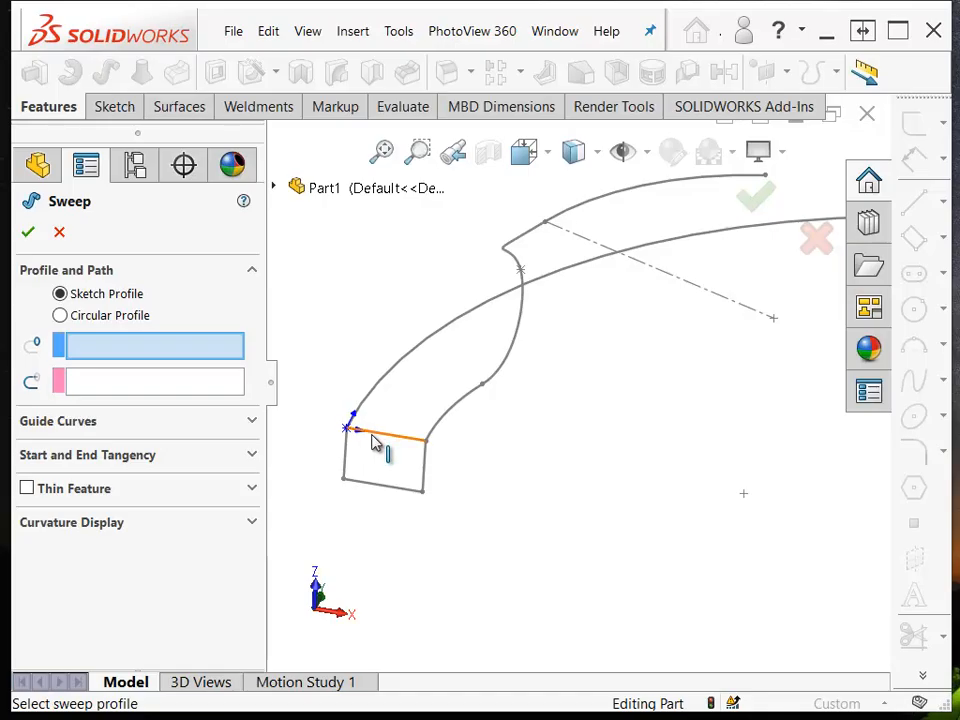
pyautogui.click(378, 437)
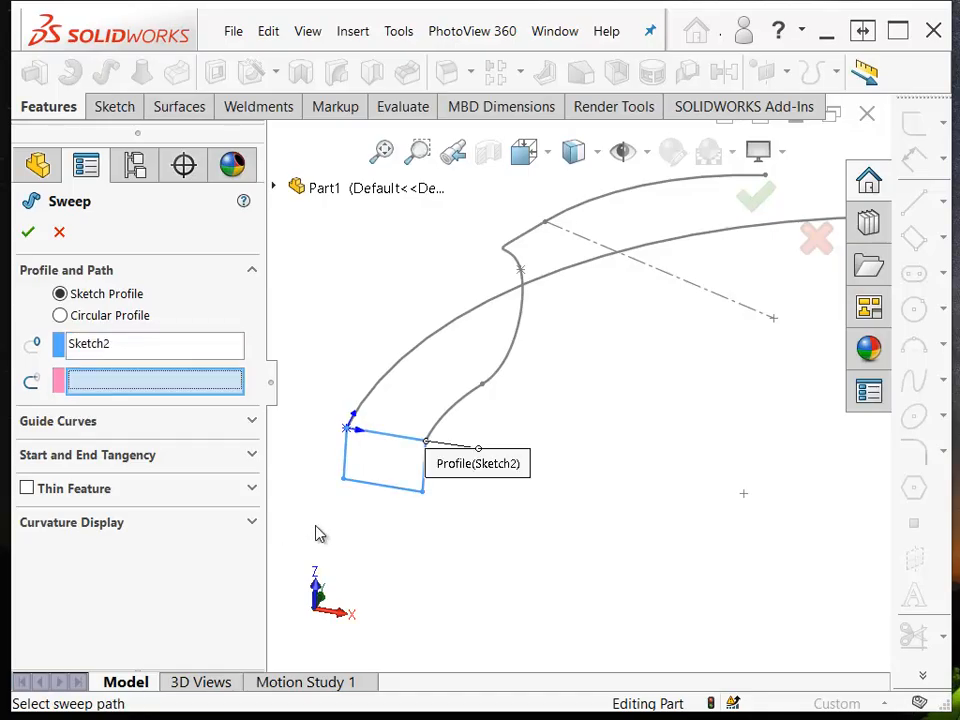
pyautogui.click(384, 377)
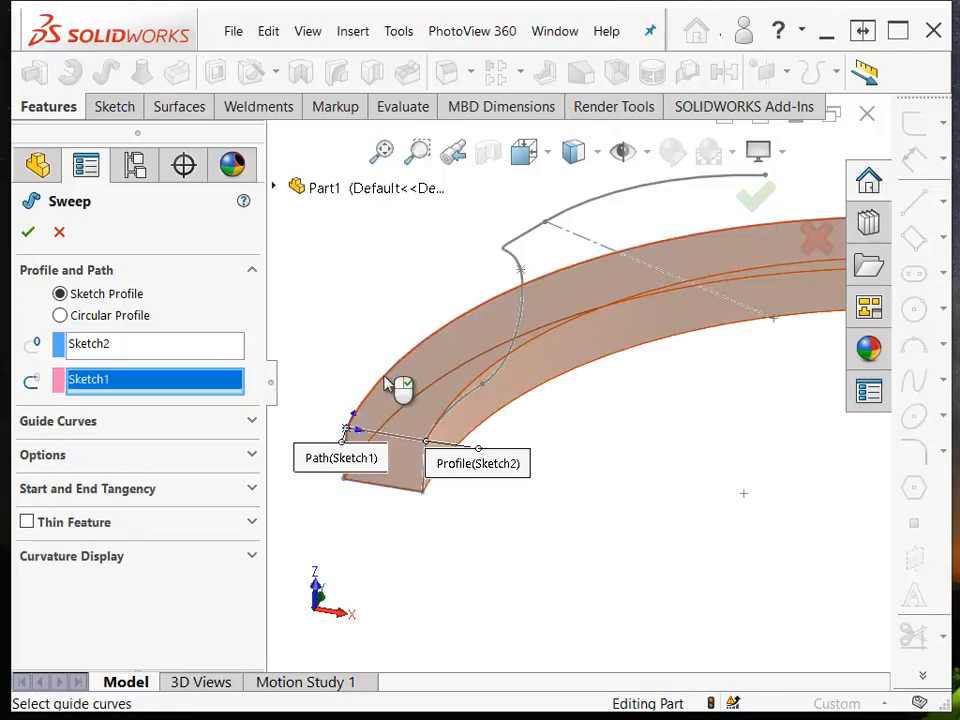
# Add the 3D curve 3DSketch1 as a guide curve of the sweep
pyautogui.moveTo(603, 553); pyautogui.dragTo(616, 551, button='middle')
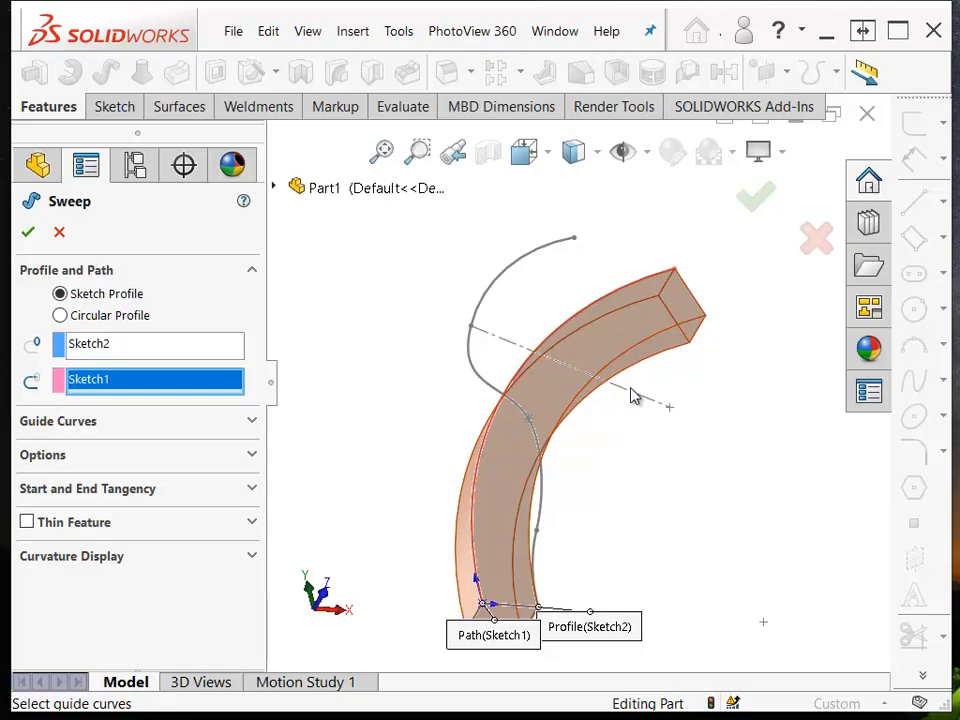
pyautogui.moveTo(688, 480)
pyautogui.mouseDown(button='middle')
pyautogui.moveTo(551, 516)
pyautogui.moveTo(514, 499)
pyautogui.moveTo(497, 462)
pyautogui.mouseUp(button='middle')
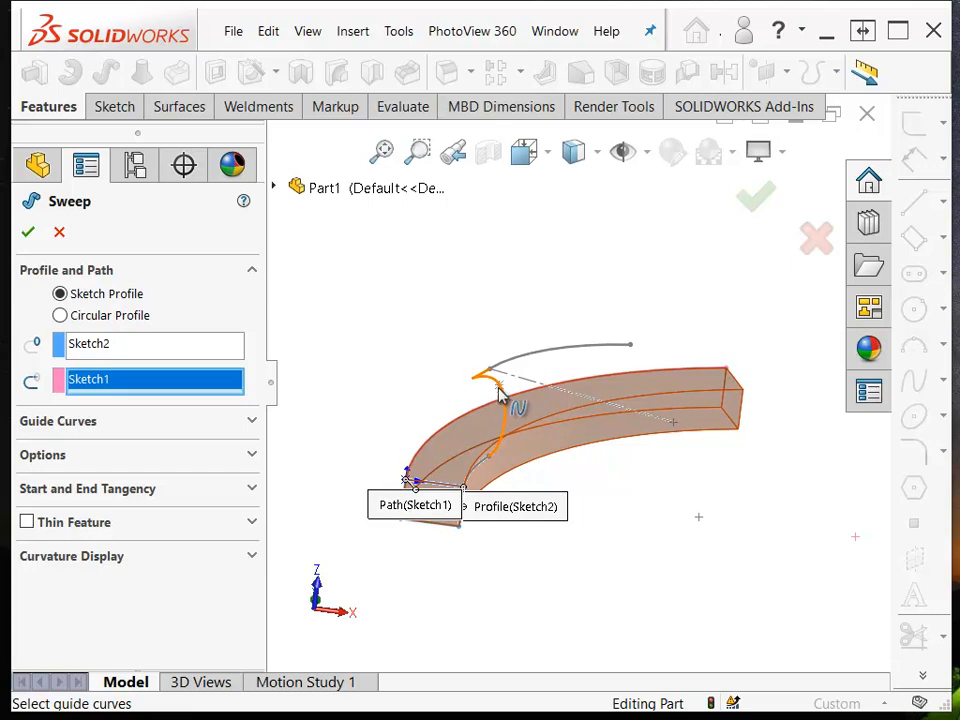
pyautogui.click(90, 430)
pyautogui.moveTo(290, 480); pyautogui.dragTo(447, 478, button='middle')
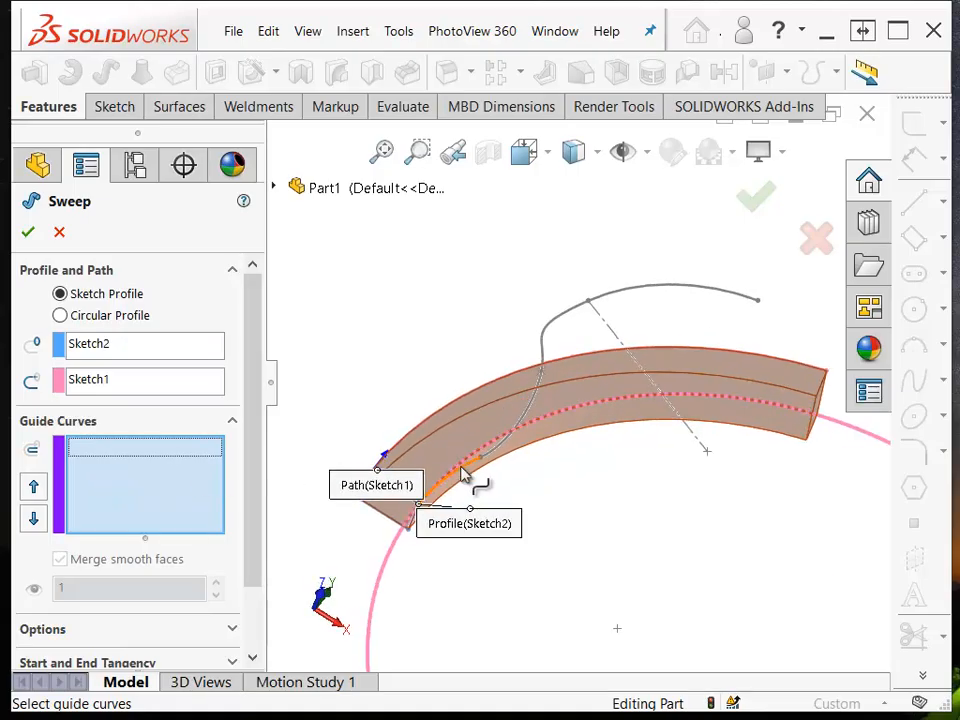
pyautogui.click(530, 415)
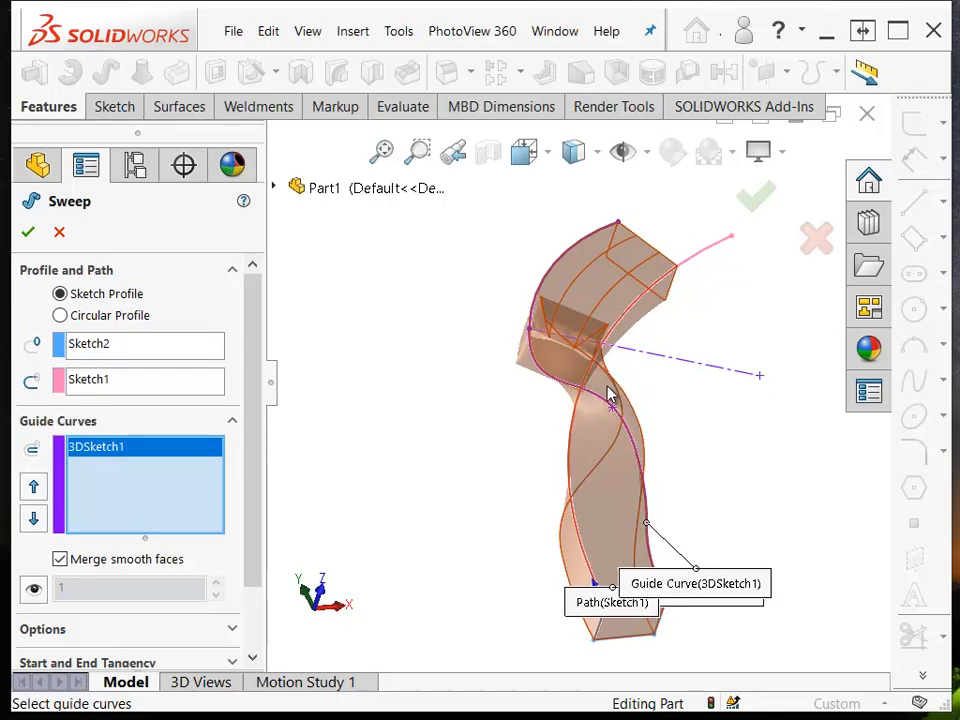
# Set the sweep's profile twist to Follow Path and First Guide Curve
pyautogui.moveTo(607, 386); pyautogui.dragTo(623, 447, button='middle')
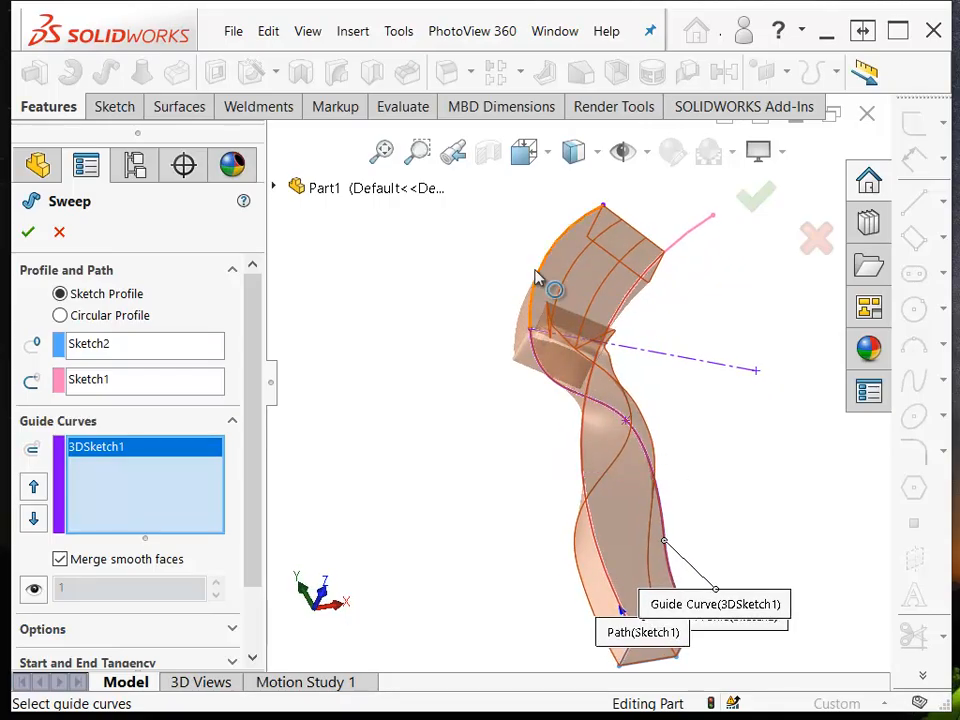
pyautogui.moveTo(705, 286); pyautogui.dragTo(272, 558, button='middle')
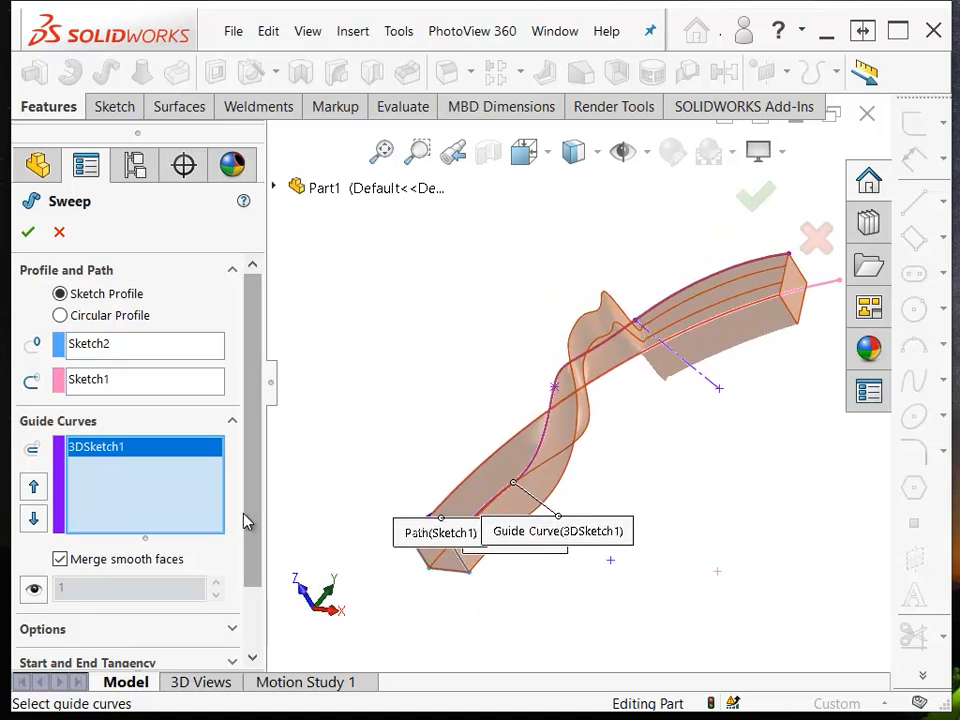
pyautogui.moveTo(251, 516); pyautogui.dragTo(245, 630)
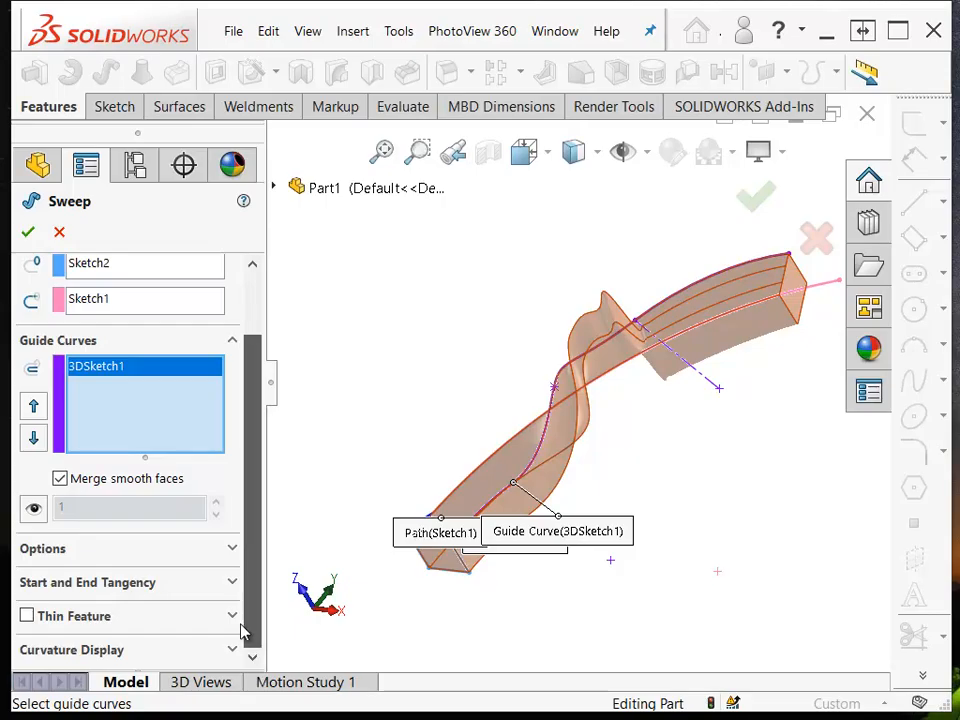
pyautogui.click(72, 556)
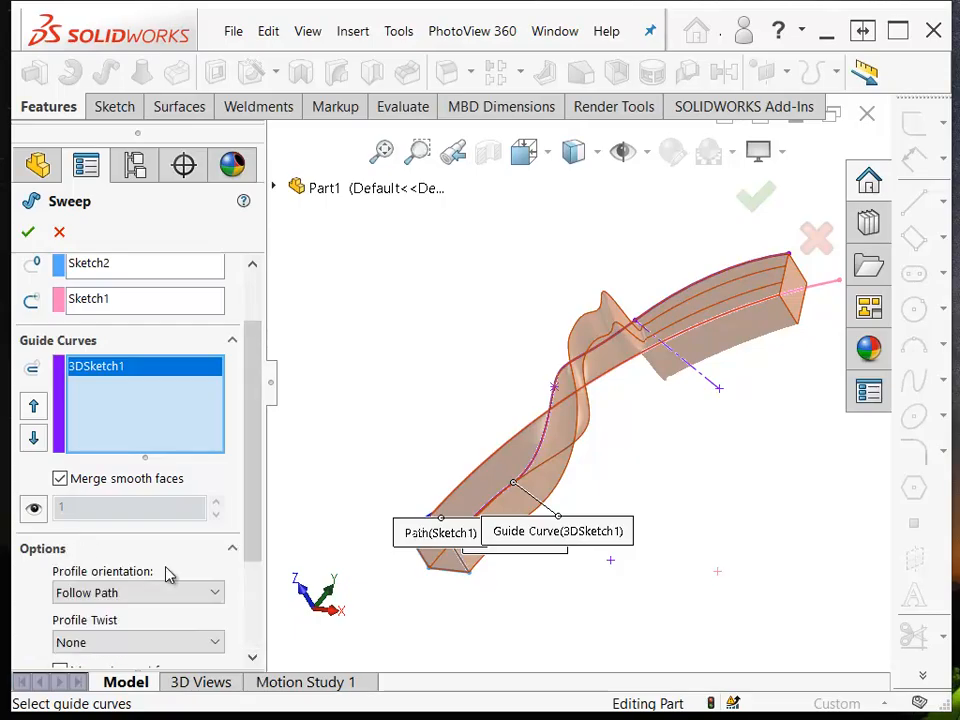
pyautogui.scroll(-3, 167, 575)
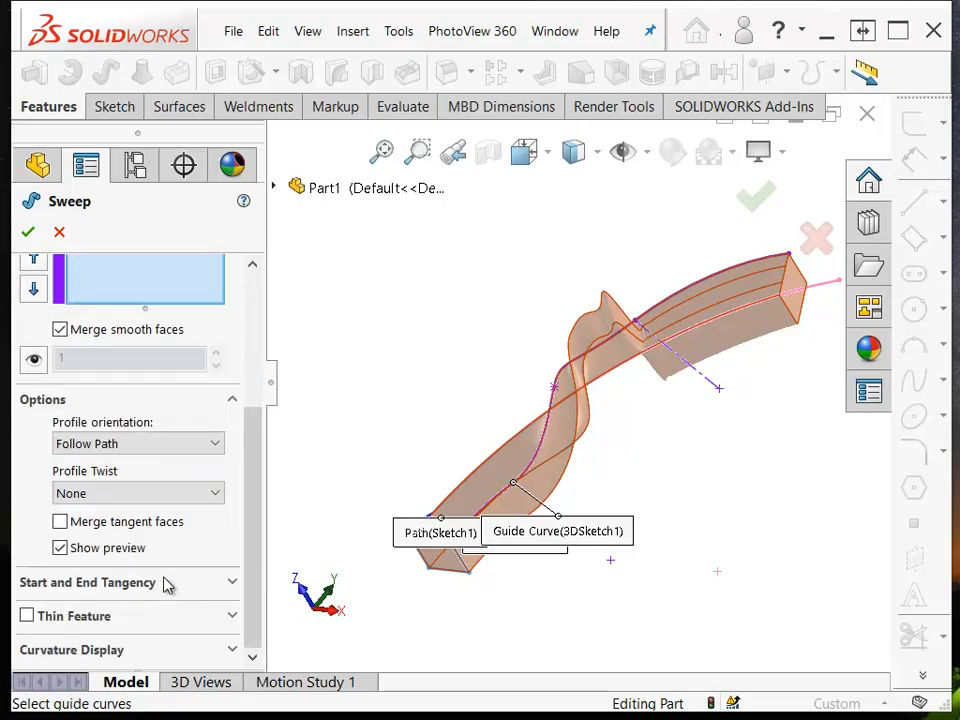
pyautogui.click(112, 495)
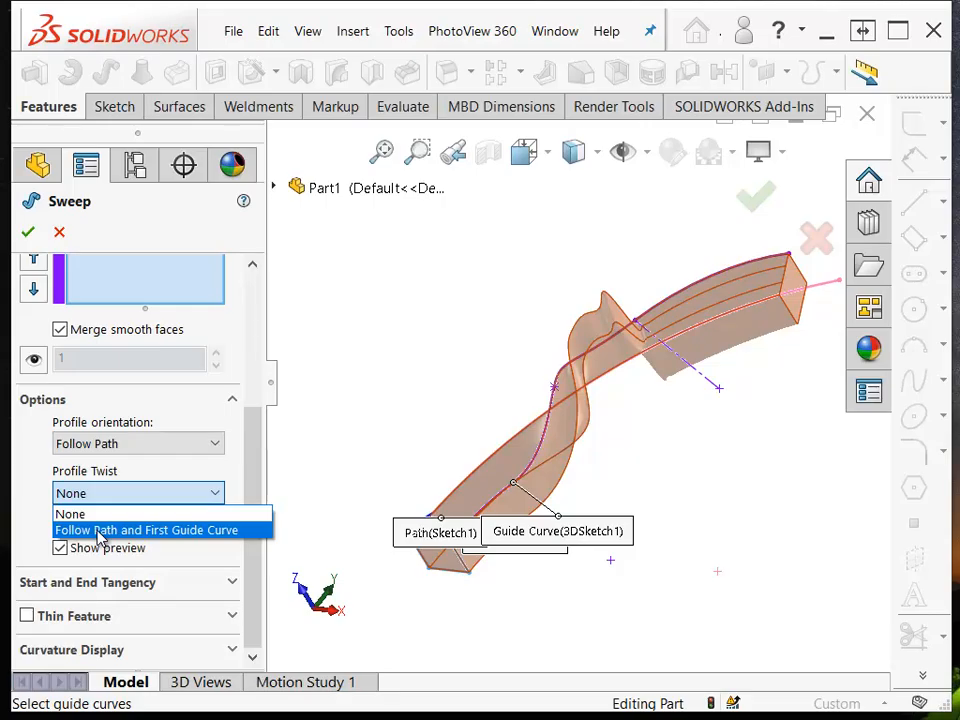
pyautogui.click(101, 531)
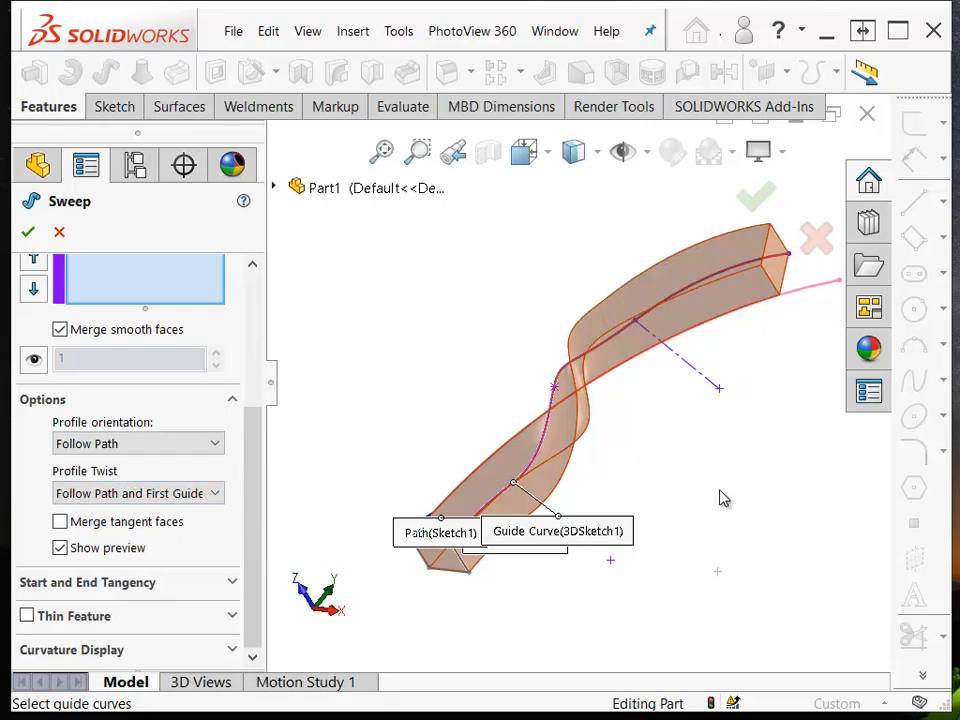
# Show the sweep's section preview, step forward and back through the sections along the path, and finish the sweep
pyautogui.moveTo(700, 493); pyautogui.dragTo(476, 489, button='middle')
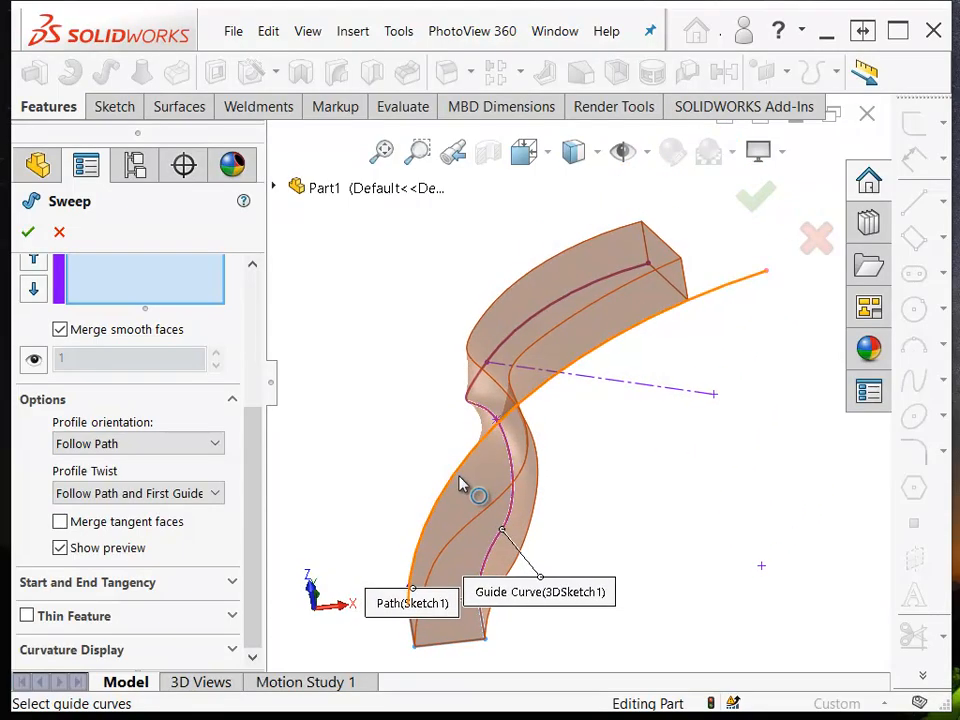
pyautogui.click(35, 361)
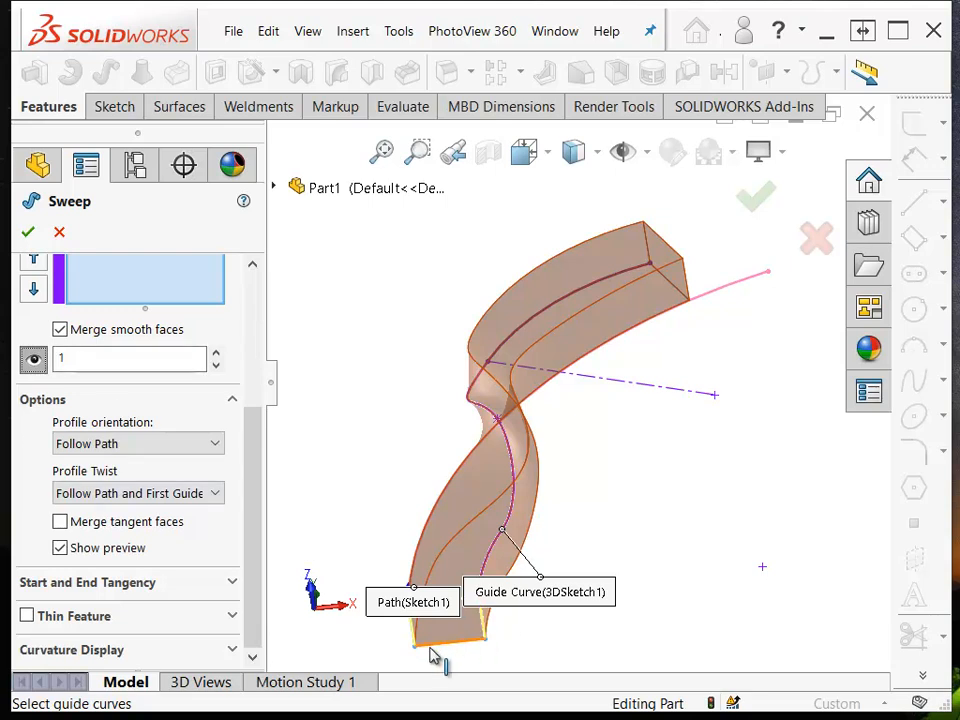
pyautogui.click(216, 355)
pyautogui.click(216, 355)
pyautogui.click(216, 355)
pyautogui.click(216, 355)
pyautogui.click(216, 355)
pyautogui.click(216, 355)
pyautogui.click(216, 355)
pyautogui.click(216, 355)
pyautogui.click(216, 355)
pyautogui.click(216, 355)
pyautogui.click(216, 355)
pyautogui.click(216, 355)
pyautogui.click(216, 355)
pyautogui.click(216, 355)
pyautogui.click(216, 355)
pyautogui.click(216, 355)
pyautogui.click(216, 355)
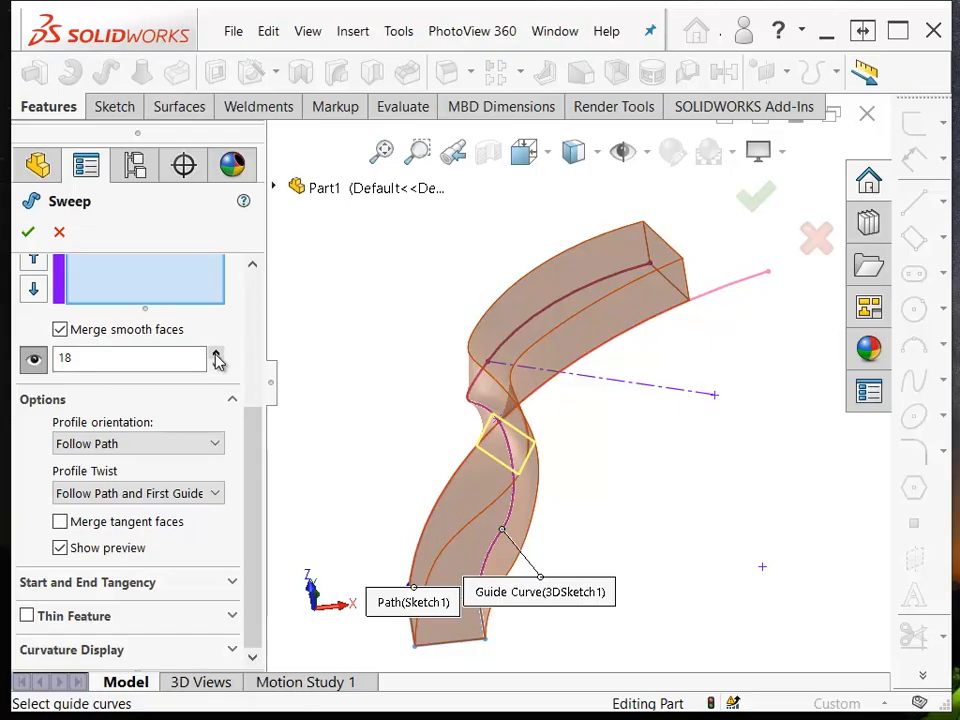
pyautogui.click(216, 355)
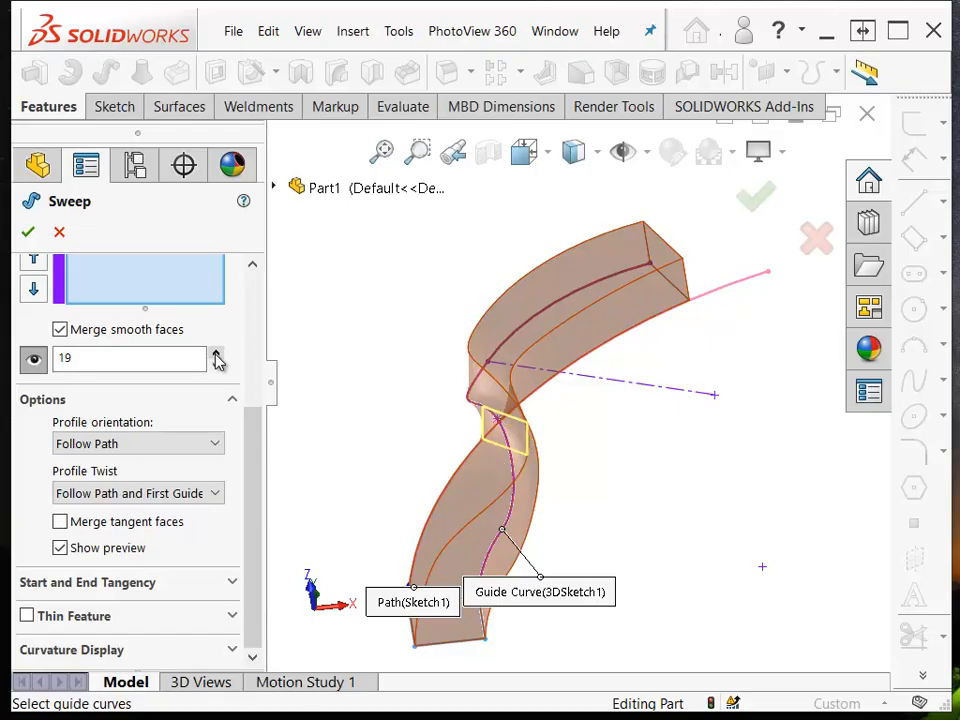
pyautogui.click(216, 355)
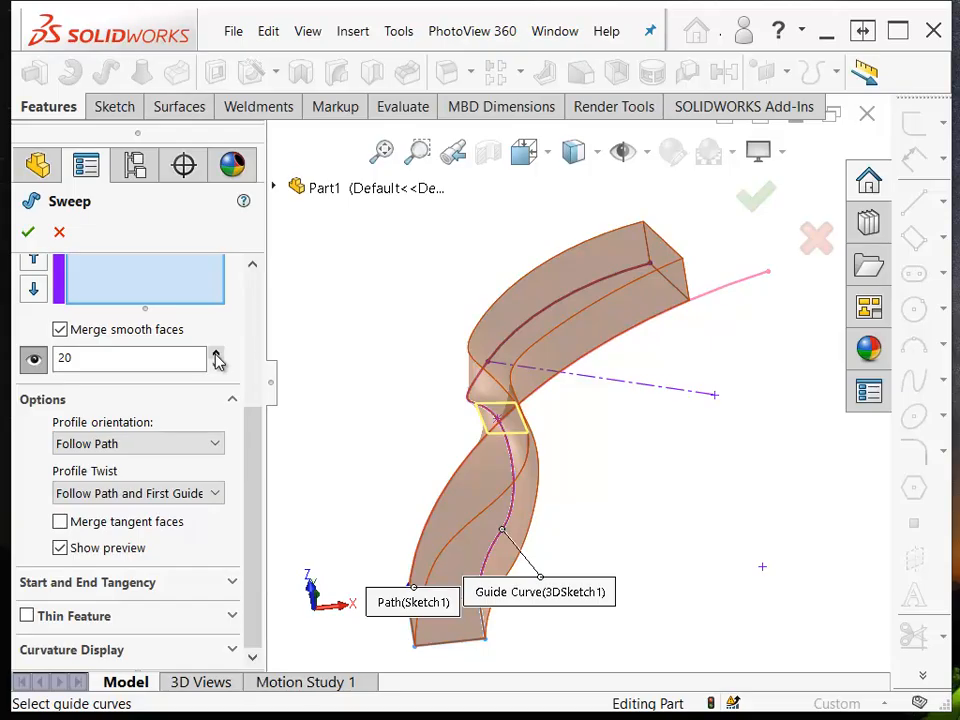
pyautogui.click(215, 353)
pyautogui.click(215, 353)
pyautogui.click(215, 353)
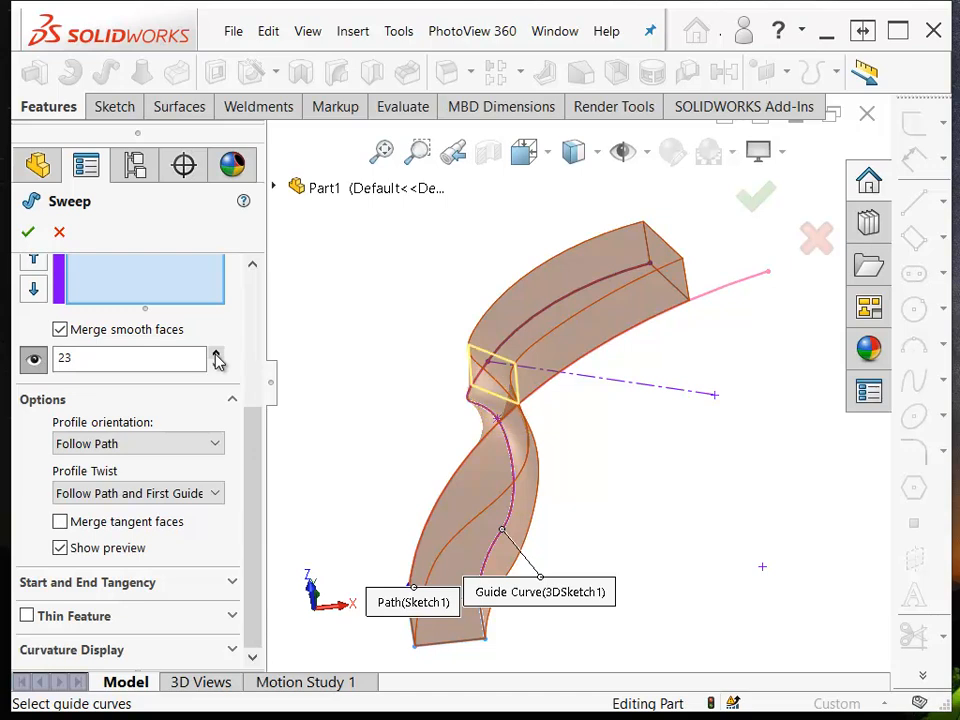
pyautogui.click(215, 353)
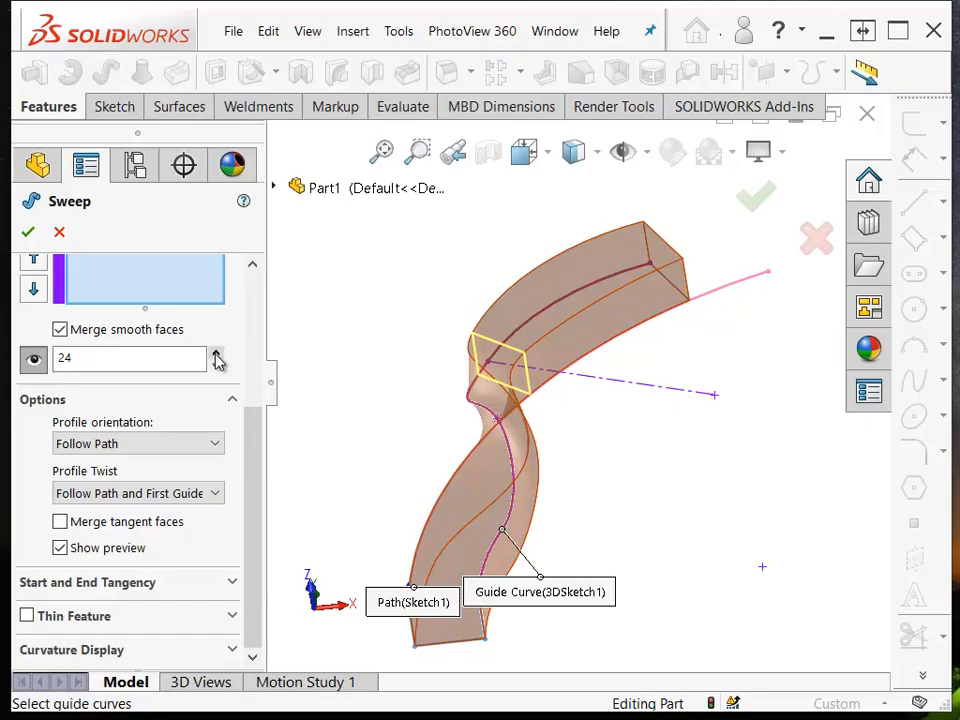
pyautogui.click(215, 353)
pyautogui.click(215, 353)
pyautogui.click(215, 366)
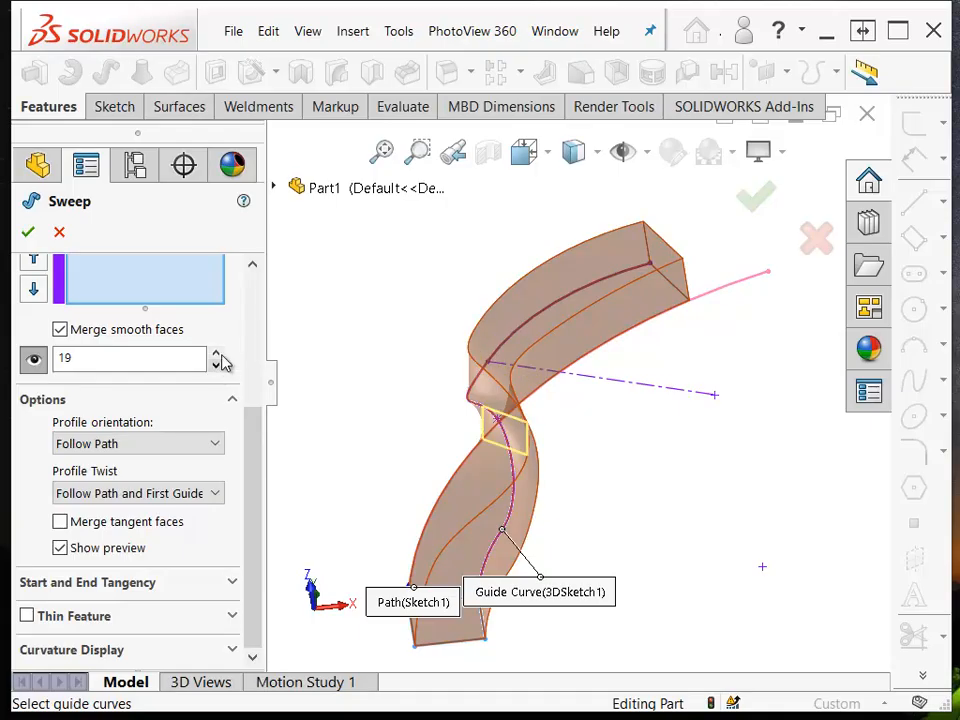
pyautogui.click(215, 353)
pyautogui.click(215, 353)
pyautogui.click(215, 353)
pyautogui.click(215, 353)
pyautogui.click(215, 353)
pyautogui.click(215, 353)
pyautogui.click(215, 353)
pyautogui.click(215, 353)
pyautogui.click(215, 353)
pyautogui.click(215, 353)
pyautogui.click(215, 353)
pyautogui.click(215, 353)
pyautogui.click(215, 353)
pyautogui.click(215, 353)
pyautogui.click(215, 353)
pyautogui.click(215, 366)
pyautogui.click(215, 366)
pyautogui.click(215, 366)
pyautogui.click(215, 366)
pyautogui.click(215, 366)
pyautogui.click(216, 367)
pyautogui.click(216, 367)
pyautogui.click(216, 367)
pyautogui.click(216, 367)
pyautogui.click(216, 367)
pyautogui.click(216, 367)
pyautogui.click(216, 367)
pyautogui.click(216, 353)
pyautogui.press('Return')
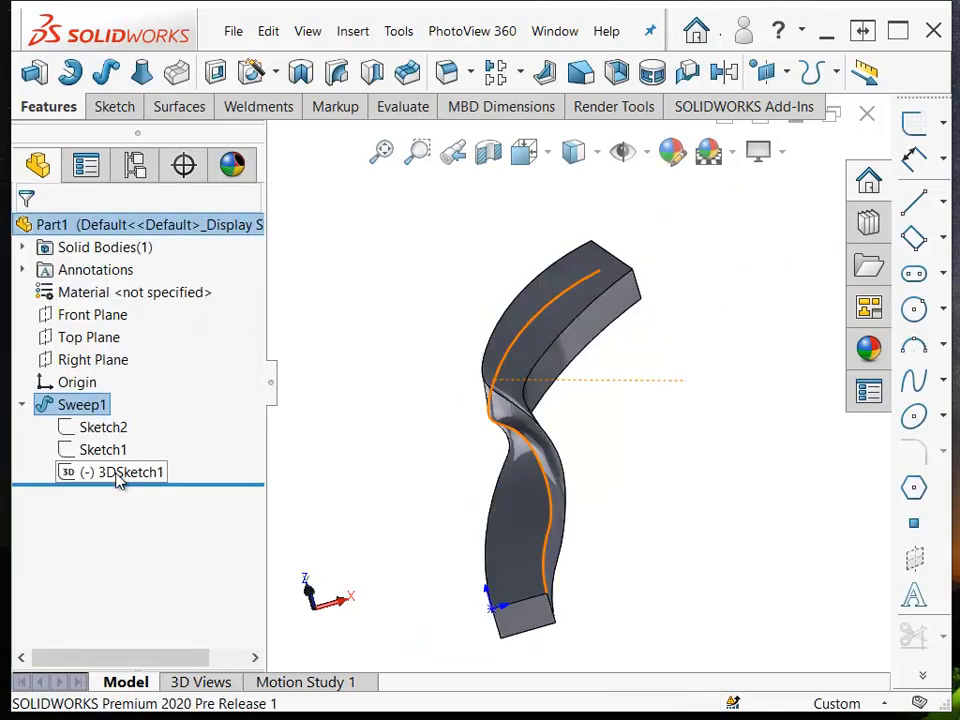
# Open 3DSketch1 for editing and delete the Fixed relation from the arc at the far end of the guide curve
pyautogui.click(118, 476)
pyautogui.click(133, 420)
pyautogui.moveTo(300, 410)
pyautogui.mouseDown(button='middle')
pyautogui.moveTo(542, 360)
pyautogui.moveTo(620, 320)
pyautogui.moveTo(619, 304)
pyautogui.mouseUp(button='middle')
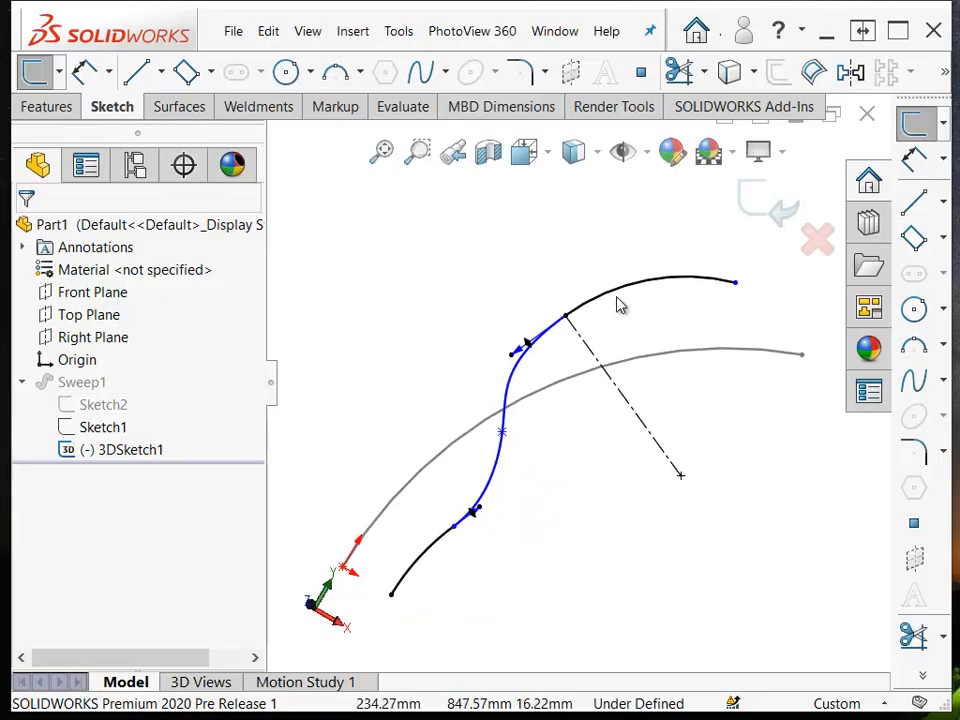
pyautogui.click(566, 318)
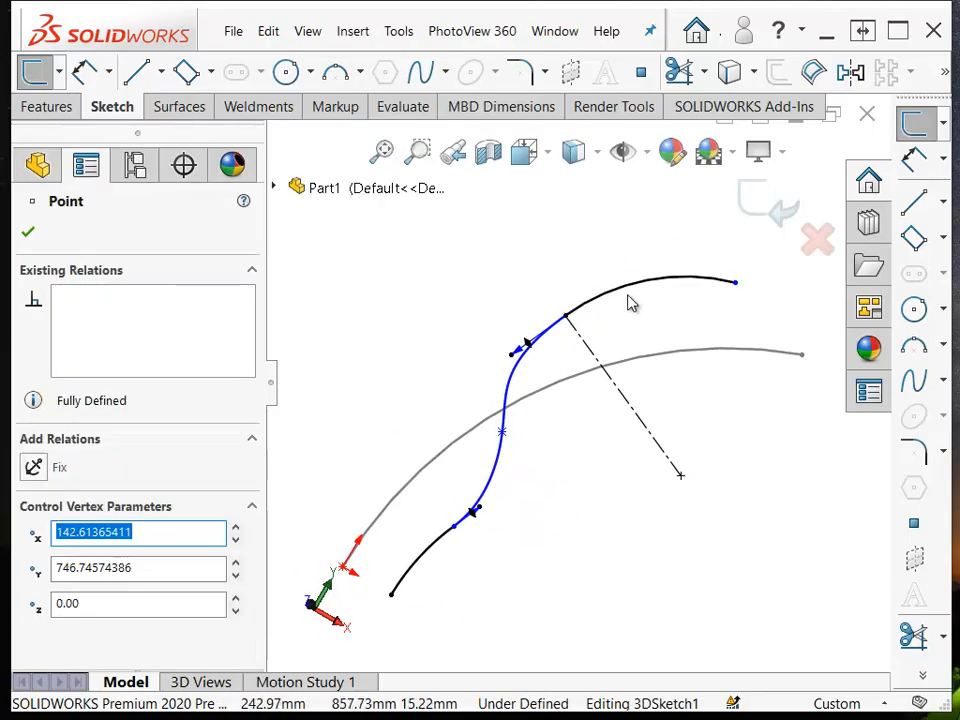
pyautogui.click(640, 288)
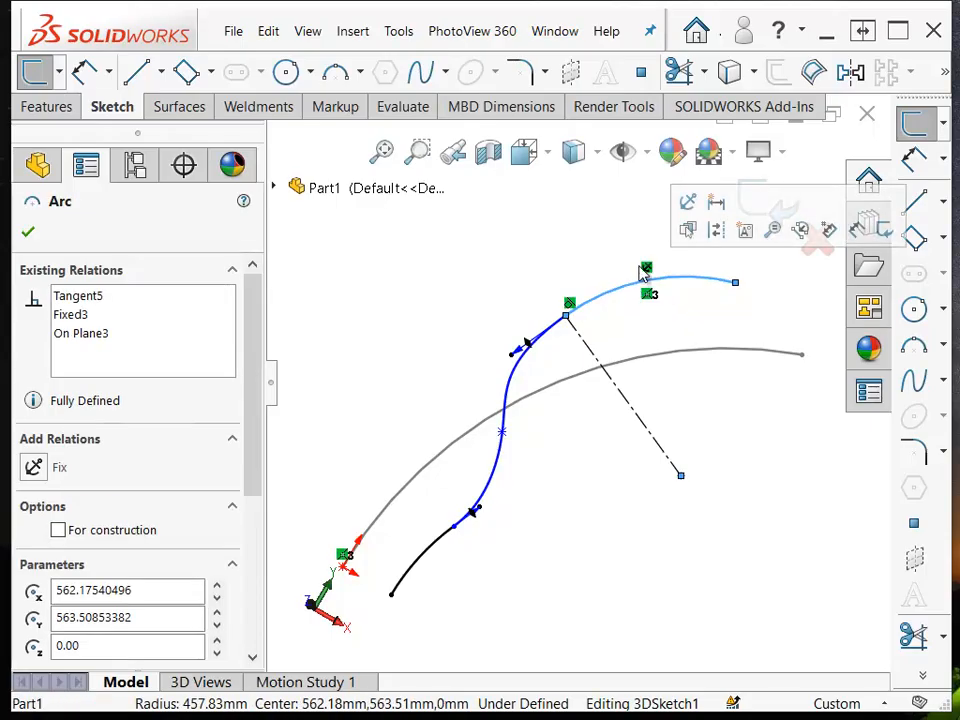
pyautogui.press('Escape')
pyautogui.press('Delete')
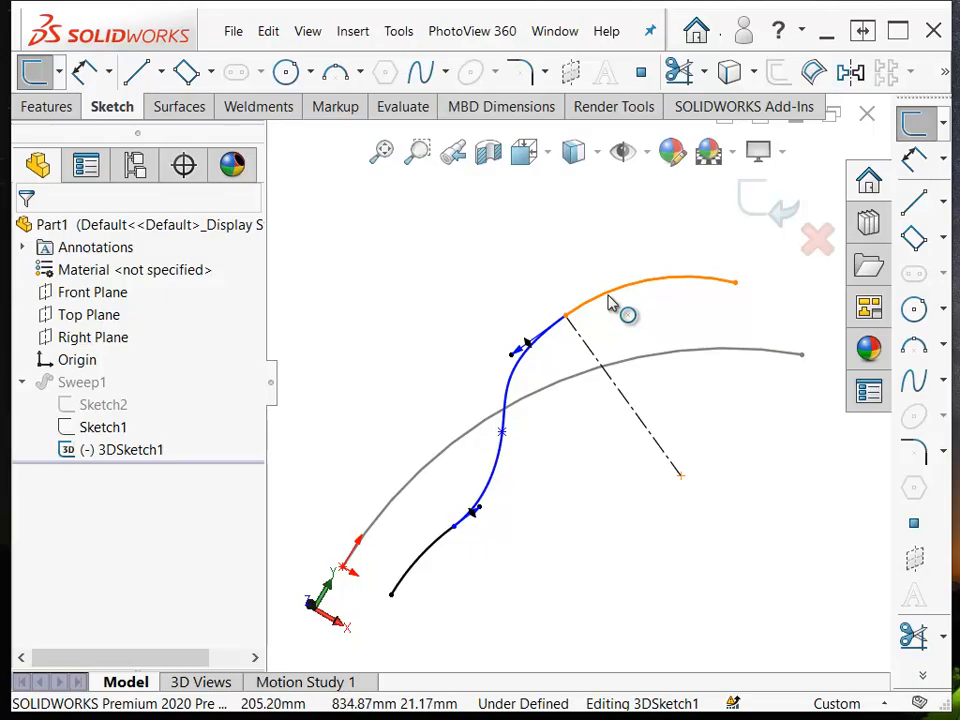
# Enlarge the guide curve's far-end arc to a radius of about 662 mm and exit the 3D sketch to rebuild the sweep
pyautogui.moveTo(615, 298); pyautogui.dragTo(600, 243)
pyautogui.moveTo(598, 437)
pyautogui.mouseDown(button='middle')
pyautogui.moveTo(602, 416)
pyautogui.moveTo(572, 510)
pyautogui.moveTo(611, 456)
pyautogui.moveTo(625, 334)
pyautogui.mouseUp(button='middle')
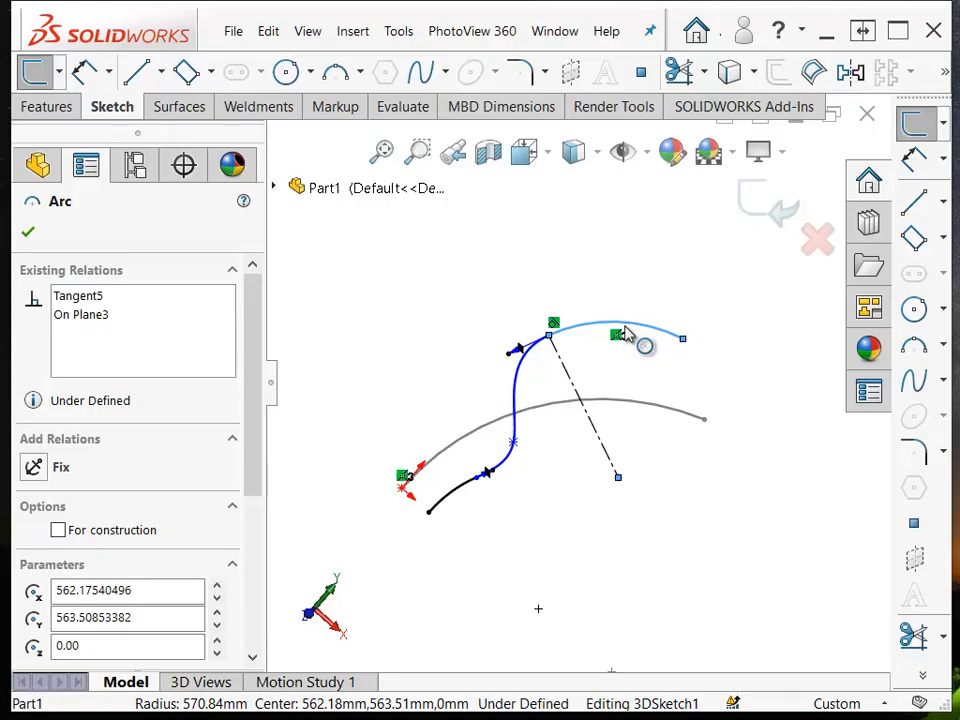
pyautogui.moveTo(637, 306); pyautogui.dragTo(640, 312)
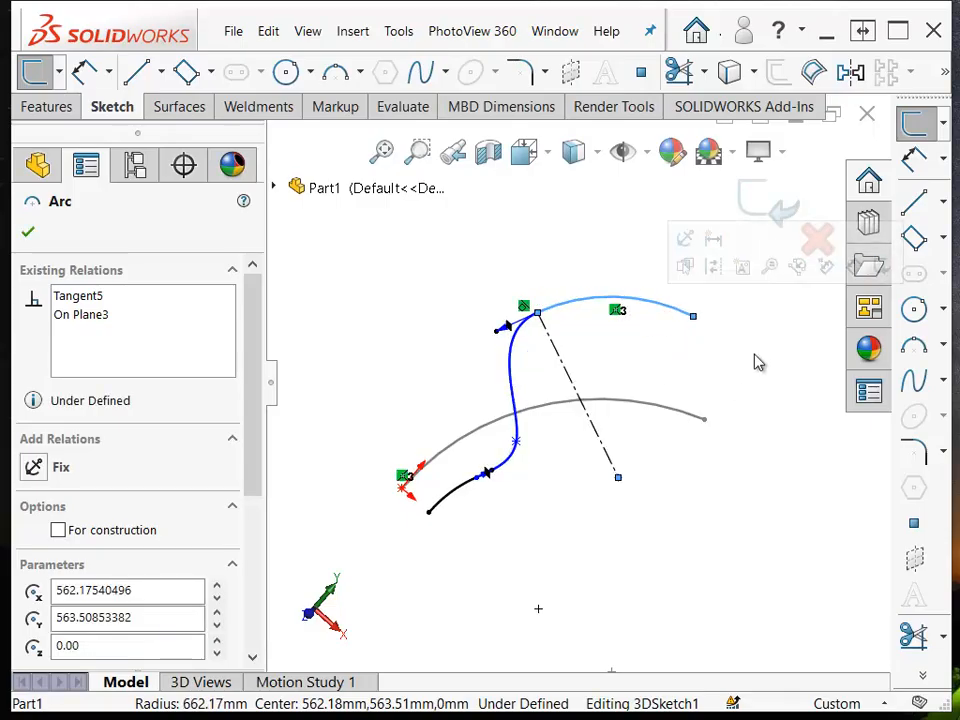
pyautogui.click(764, 204)
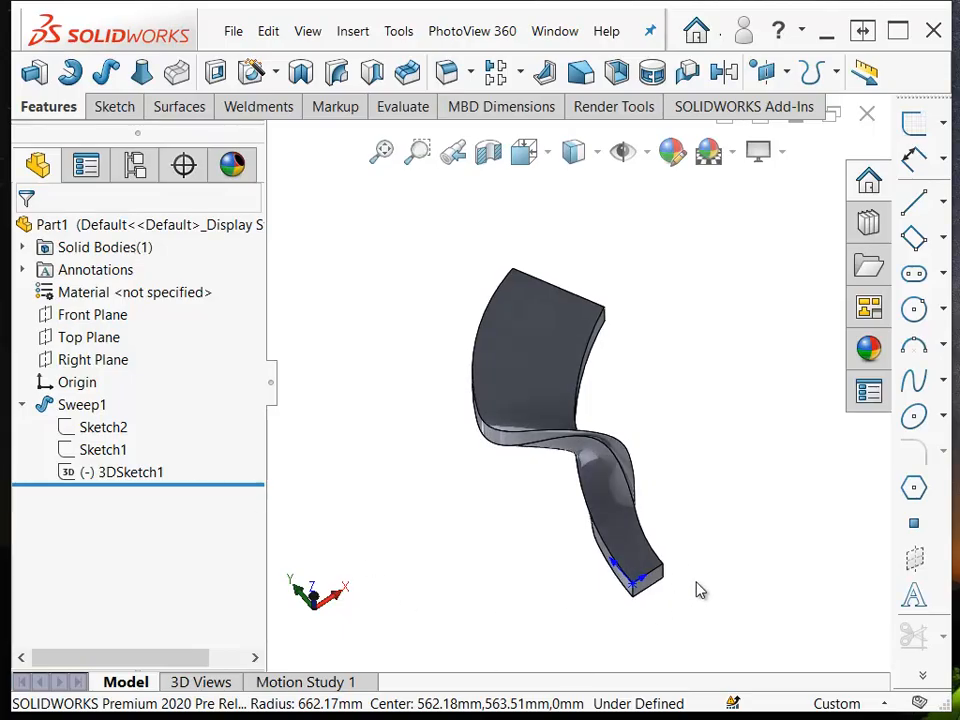
# Examine the rebuilt sweep from its rectangular start profile along the twisted edge that follows the guide curve
pyautogui.scroll(-5, 660, 596)
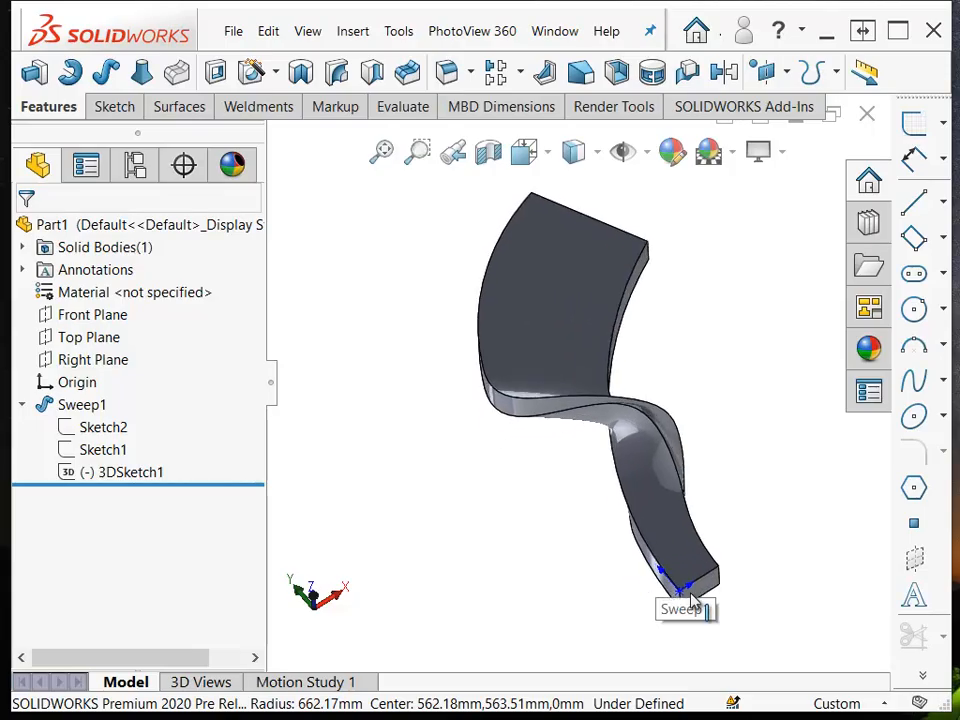
pyautogui.moveTo(732, 588); pyautogui.dragTo(681, 551, button='middle')
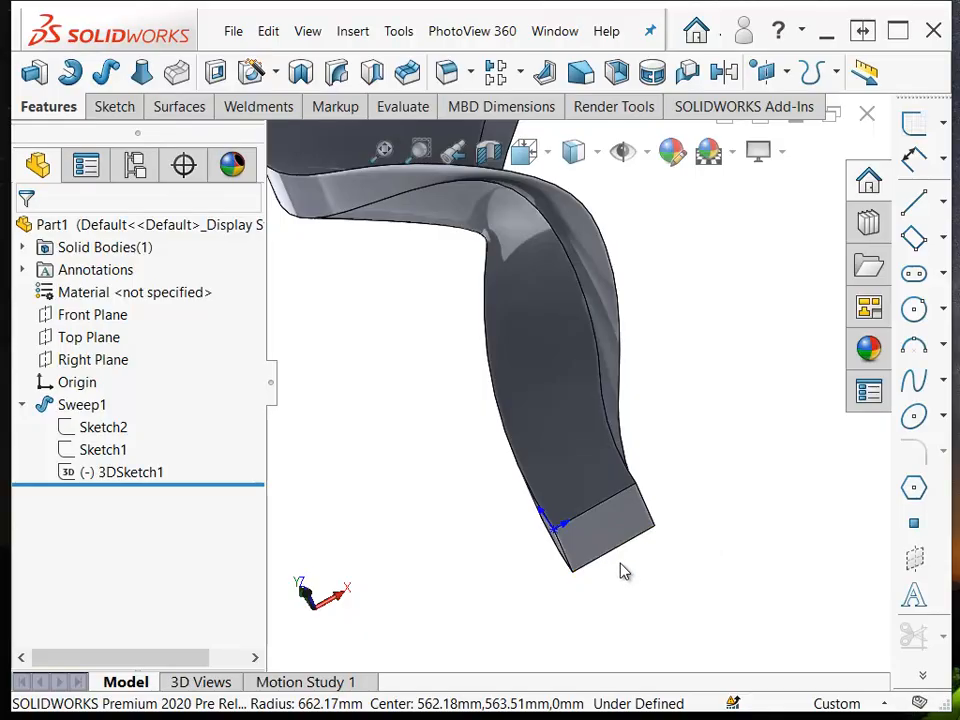
pyautogui.moveTo(663, 537); pyautogui.dragTo(666, 536, button='middle')
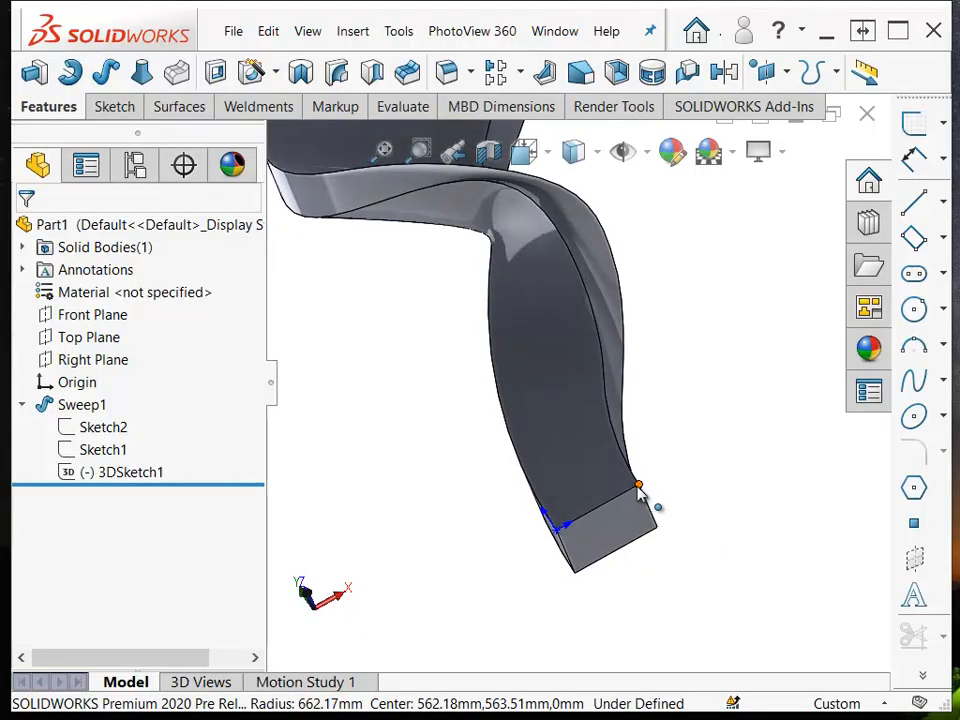
pyautogui.moveTo(643, 497); pyautogui.dragTo(585, 458, button='middle')
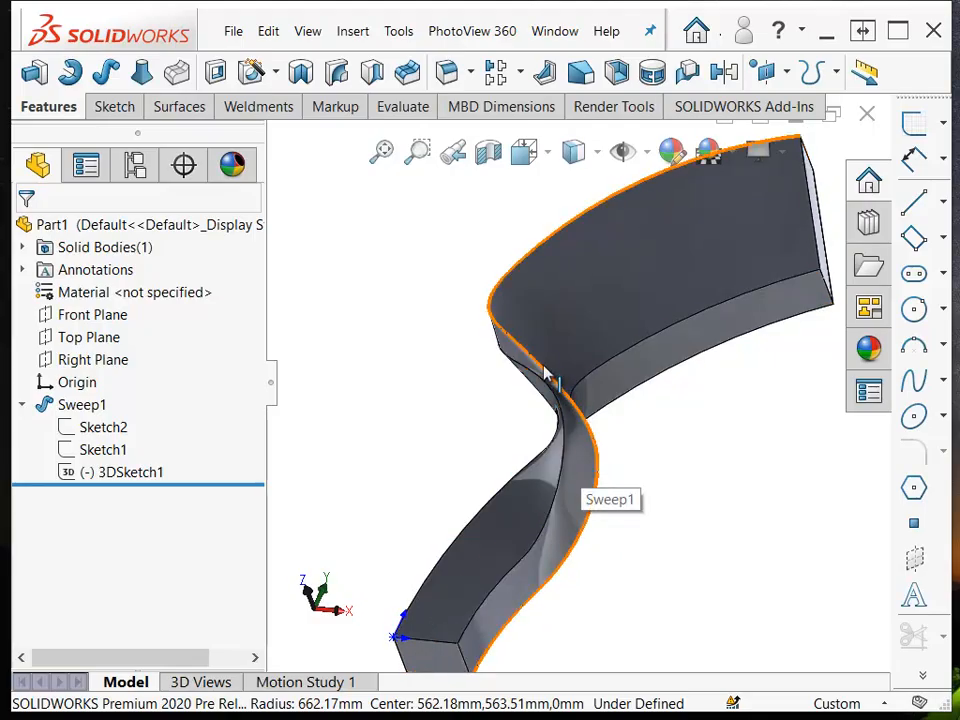